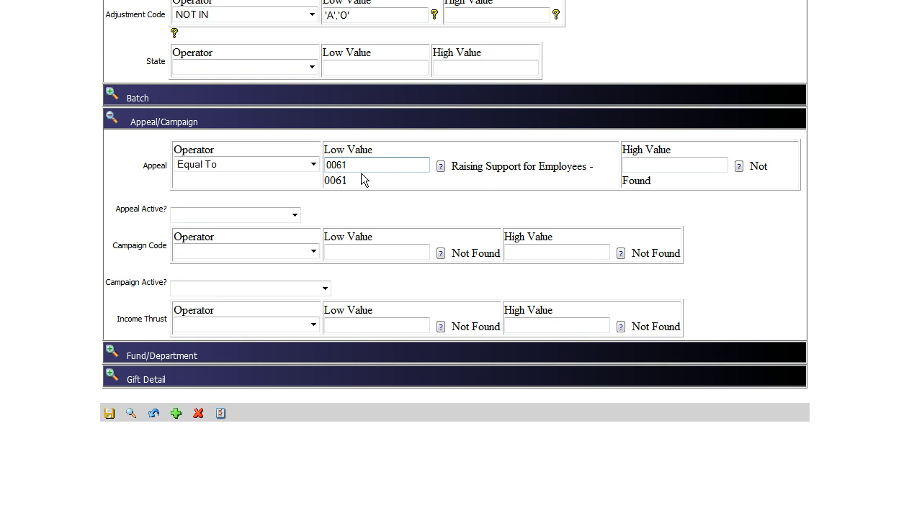
Set the Appeal operator to Not Equal To for appeal 0061
{"action": "left_click", "coordinate": [313, 164]}
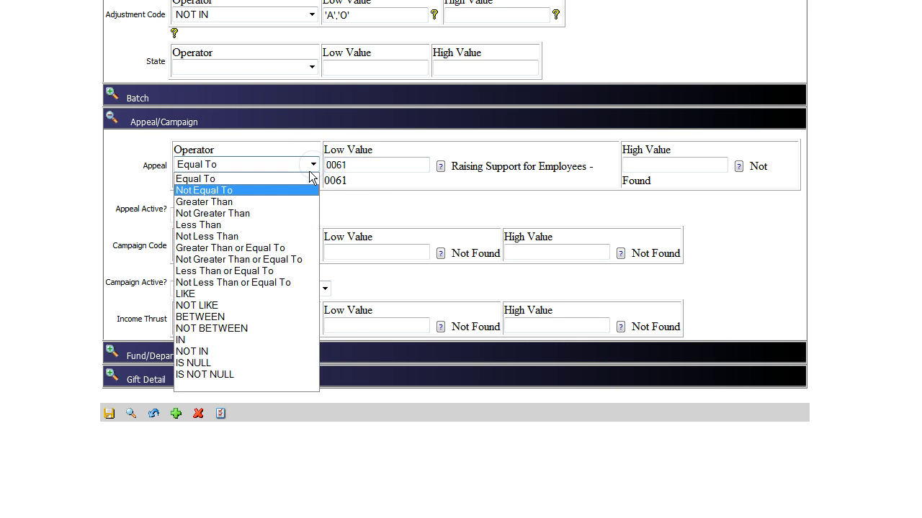
{"action": "left_click", "coordinate": [303, 191]}
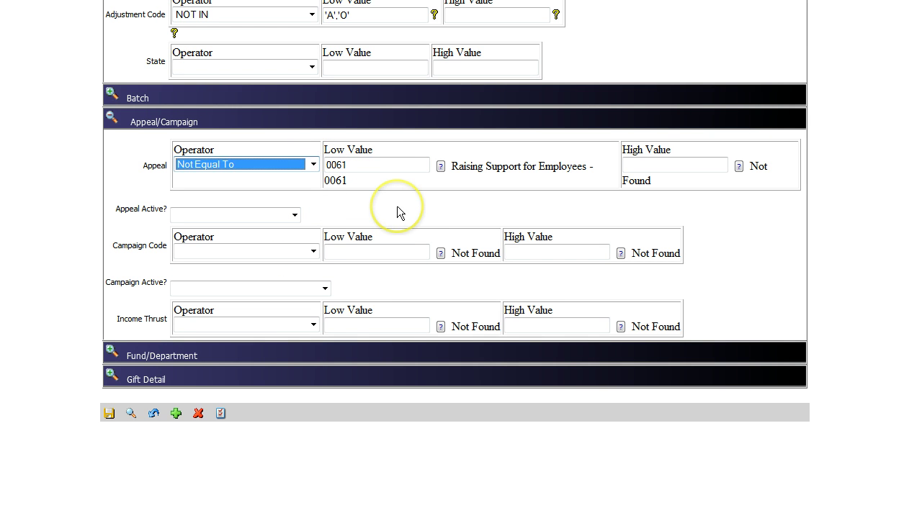
{"action": "left_click", "coordinate": [396, 206]}
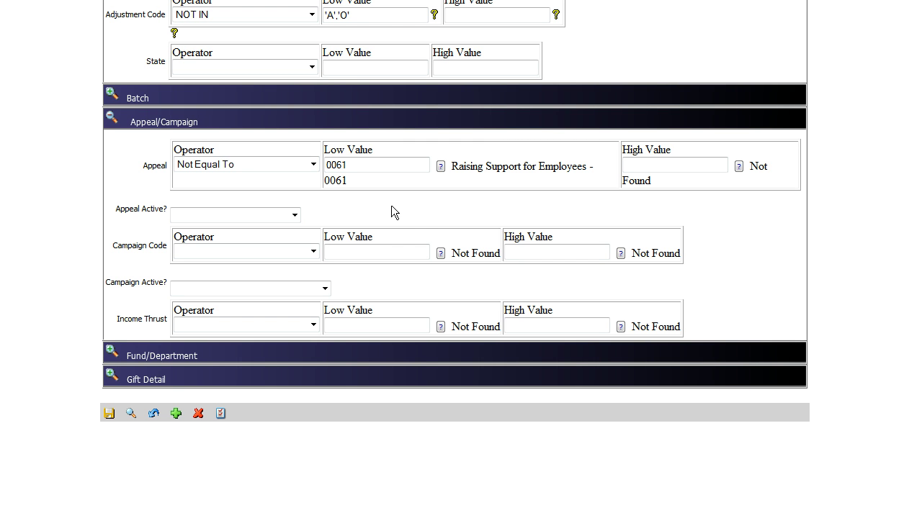
Set the Appeal operator to BETWEEN
{"action": "left_click", "coordinate": [314, 166]}
{"action": "key", "text": "Up"}
{"action": "key", "text": "Down"}
{"action": "key", "text": "Down"}
{"action": "key", "text": "Down"}
{"action": "key", "text": "Down"}
{"action": "key", "text": "Down"}
{"action": "key", "text": "Down"}
{"action": "key", "text": "Down"}
{"action": "key", "text": "Down"}
{"action": "key", "text": "Down"}
{"action": "key", "text": "Down"}
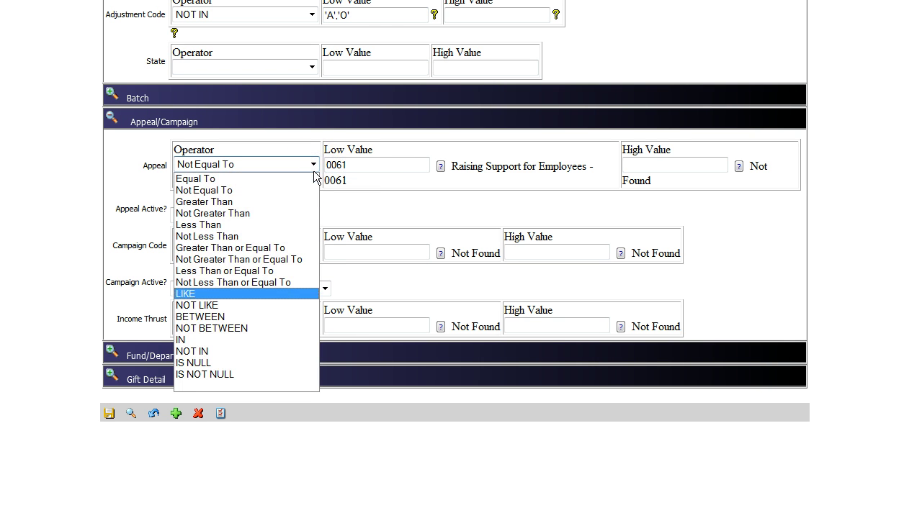
{"action": "key", "text": "Down"}
{"action": "key", "text": "Down"}
{"action": "left_click", "coordinate": [314, 165]}
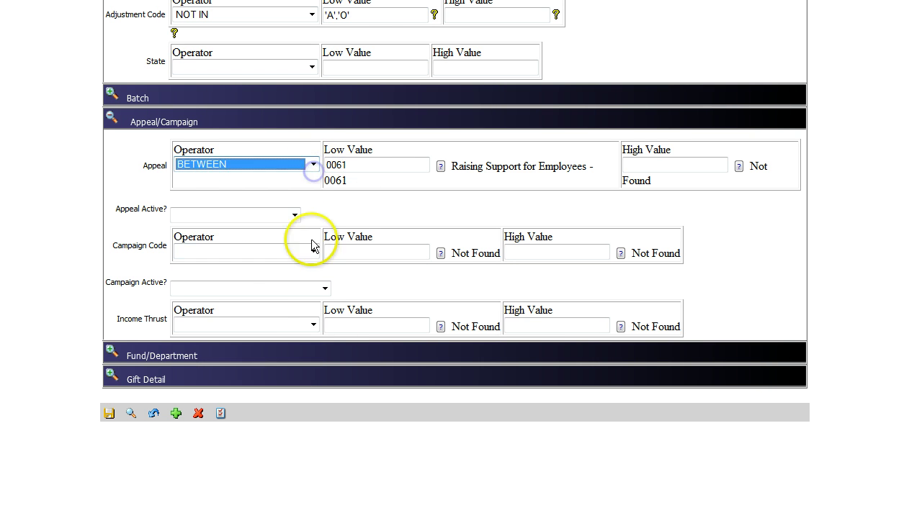
{"action": "left_click", "coordinate": [338, 213]}
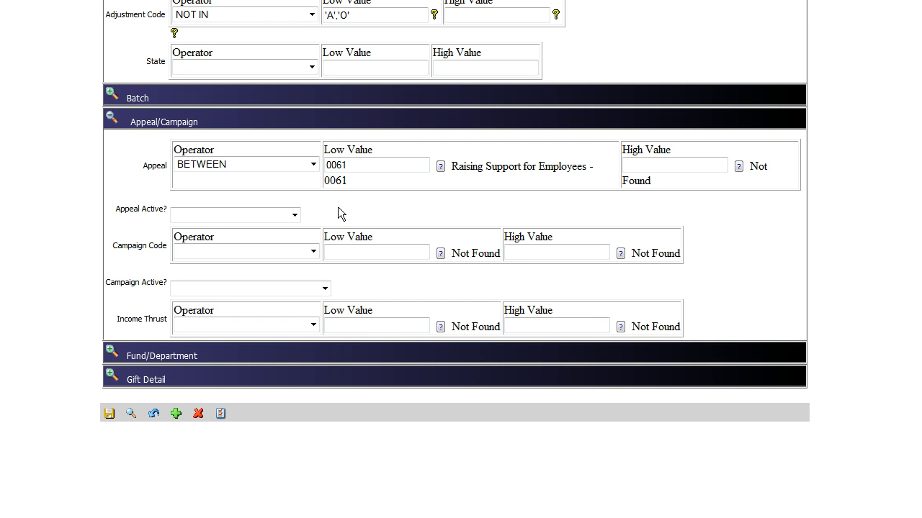
{"action": "left_click", "coordinate": [334, 166]}
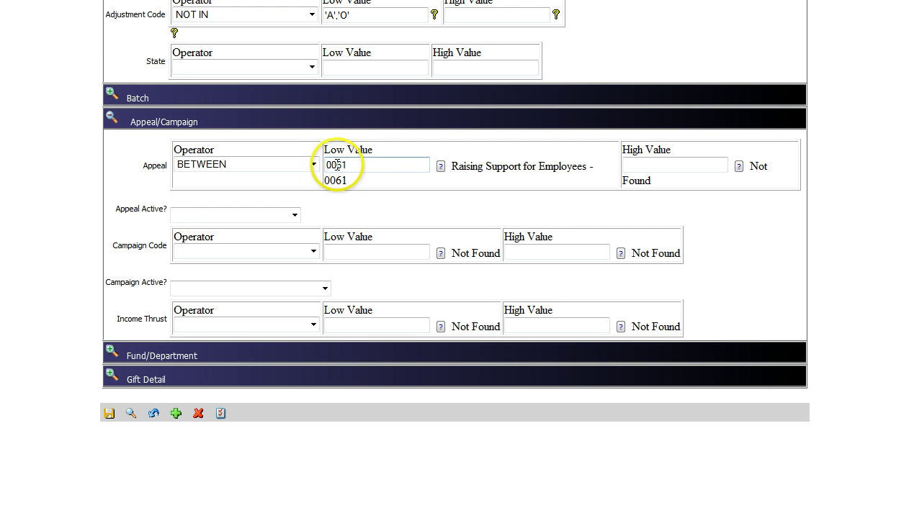
{"action": "left_click", "coordinate": [625, 165]}
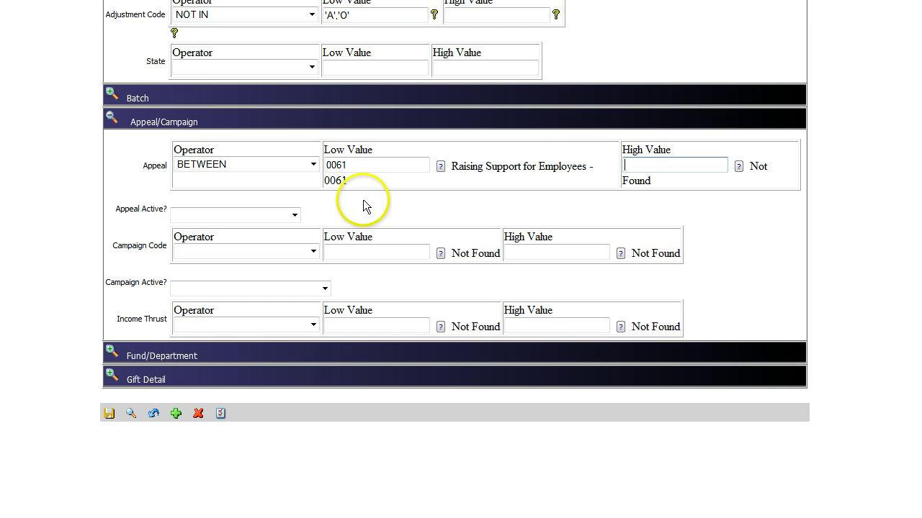
{"action": "left_click", "coordinate": [673, 168]}
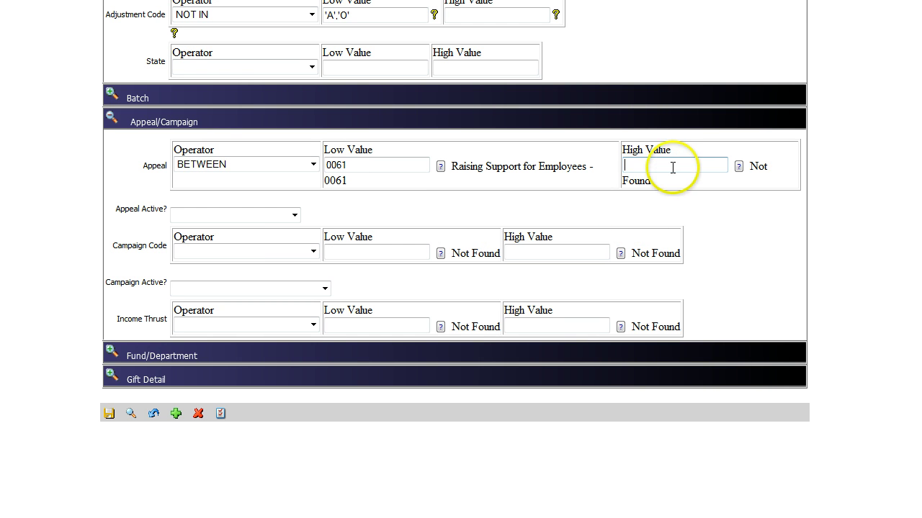
{"action": "left_click", "coordinate": [673, 207]}
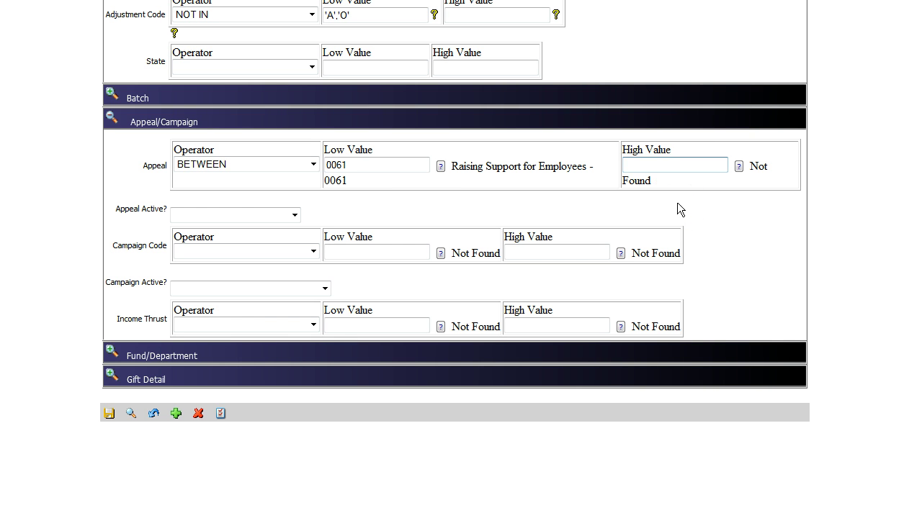
{"action": "left_click", "coordinate": [623, 206]}
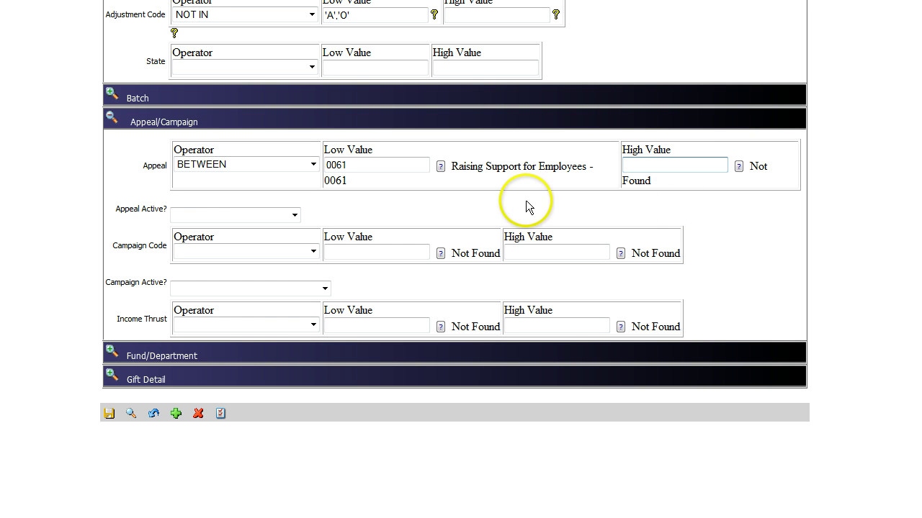
Set the Appeal operator to NOT BETWEEN
{"action": "left_click", "coordinate": [313, 165]}
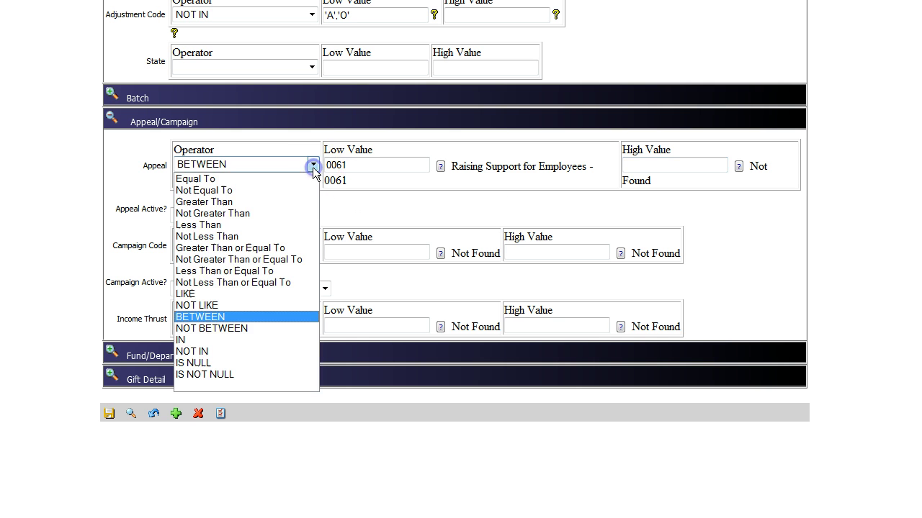
{"action": "left_click", "coordinate": [256, 328]}
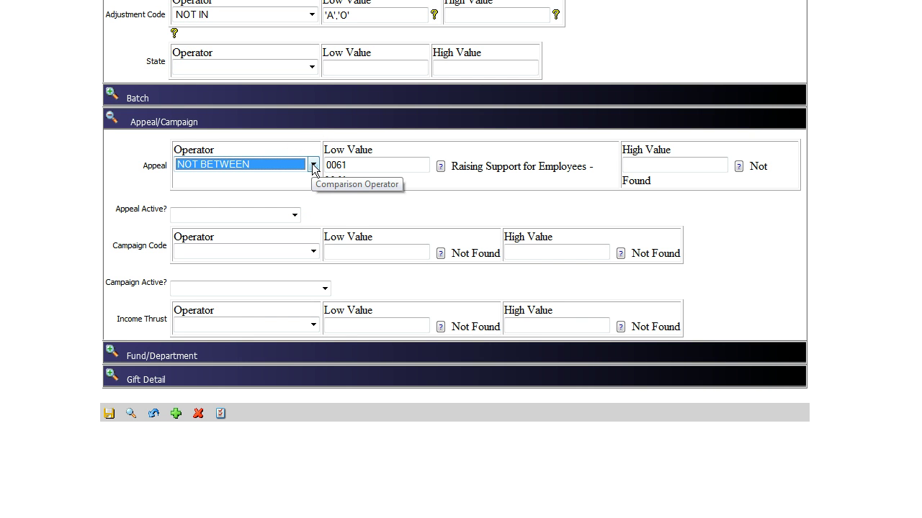
{"action": "left_click", "coordinate": [368, 206]}
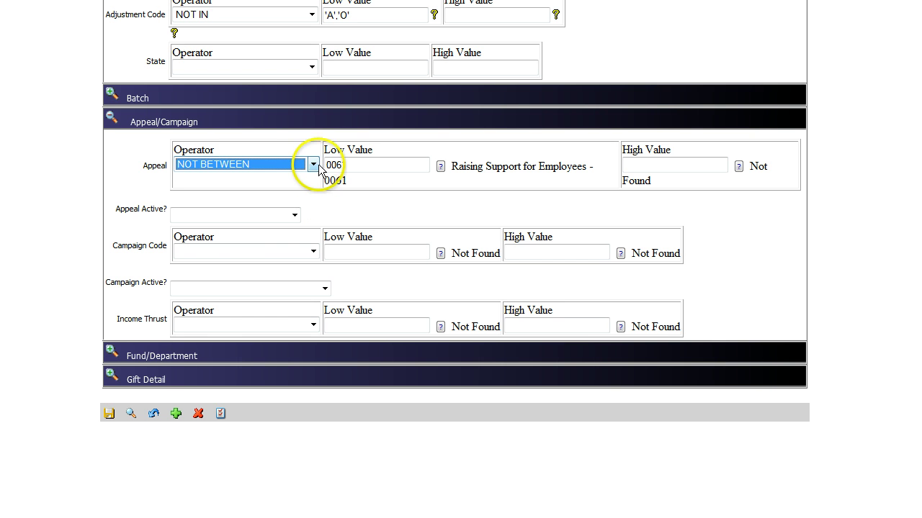
Set the Appeal operator to IN
{"action": "left_click", "coordinate": [314, 166]}
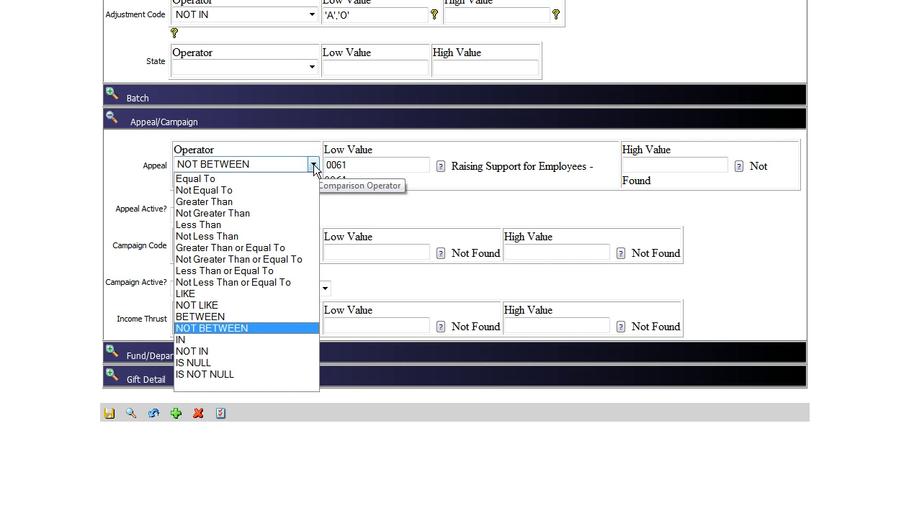
{"action": "key", "text": "Down"}
{"action": "key", "text": "Down"}
{"action": "key", "text": "Down"}
{"action": "key", "text": "Down"}
{"action": "key", "text": "Down"}
{"action": "key", "text": "Down"}
{"action": "key", "text": "Down"}
{"action": "key", "text": "Down"}
{"action": "left_click", "coordinate": [314, 166]}
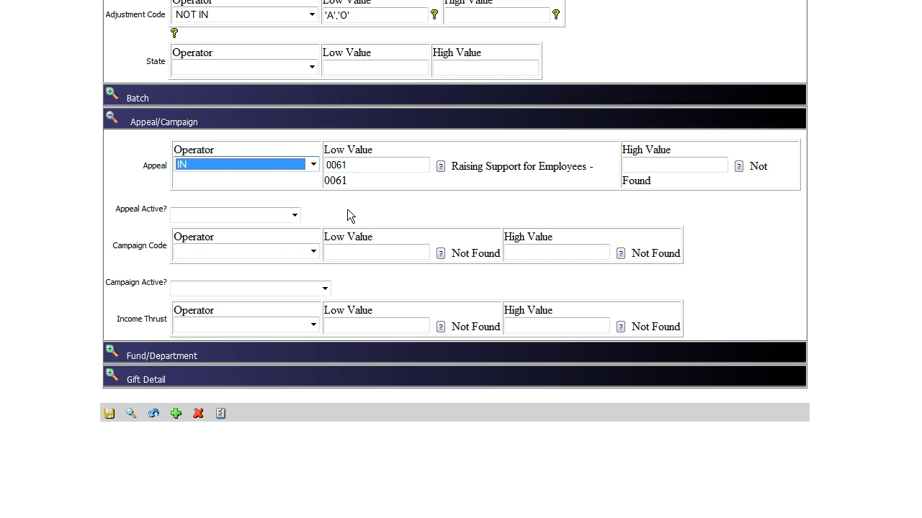
Replace the Appeal low value with the list '0061','0065','0069' and change the Appeal operator to NOT IN
{"action": "left_click", "coordinate": [344, 165]}
{"action": "left_click_drag", "start_coordinate": [345, 164], "coordinate": [325, 165]}
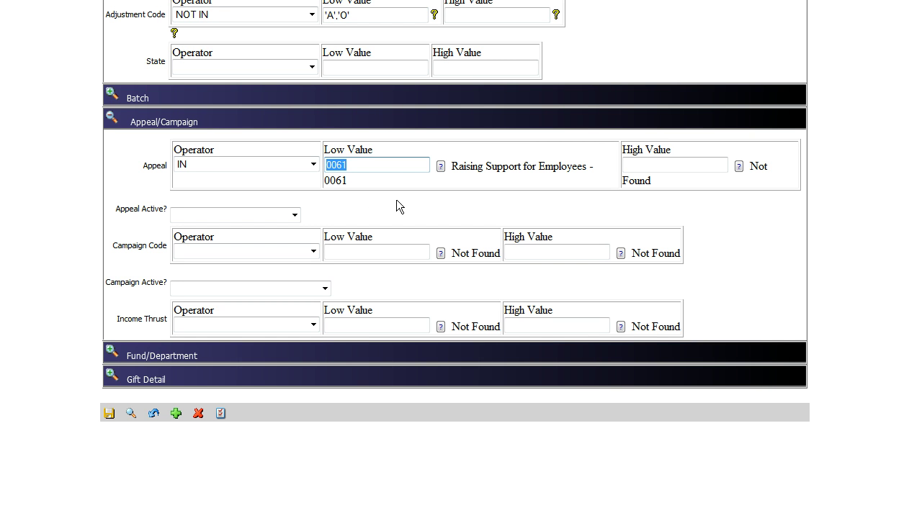
{"action": "key", "text": "BackSpace"}
{"action": "left_click", "coordinate": [390, 206]}
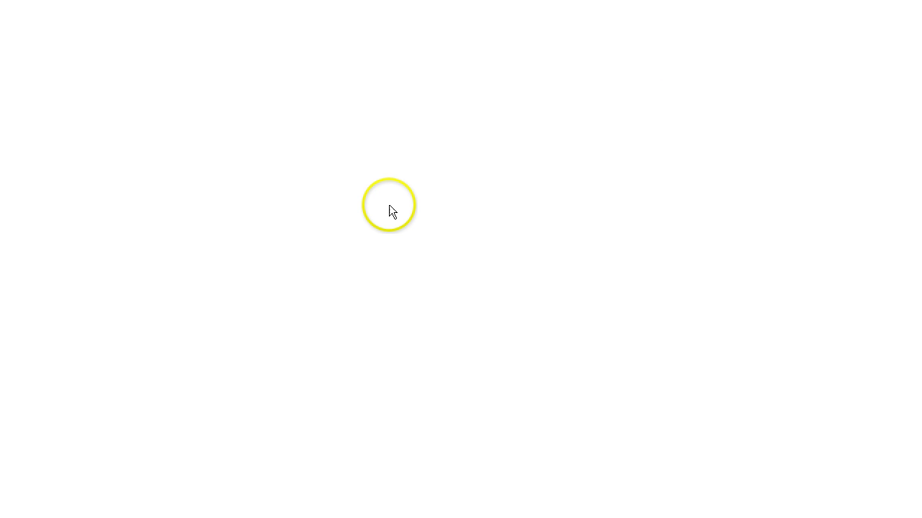
{"action": "left_click", "coordinate": [329, 165]}
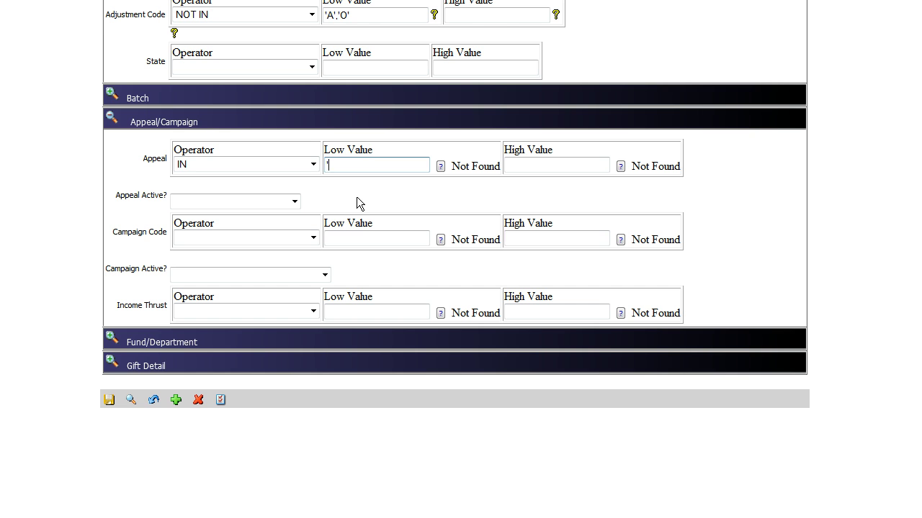
{"action": "type", "text": "0061'"}
{"action": "type", "text": ",'0065','0069"}
{"action": "left_click", "coordinate": [316, 165]}
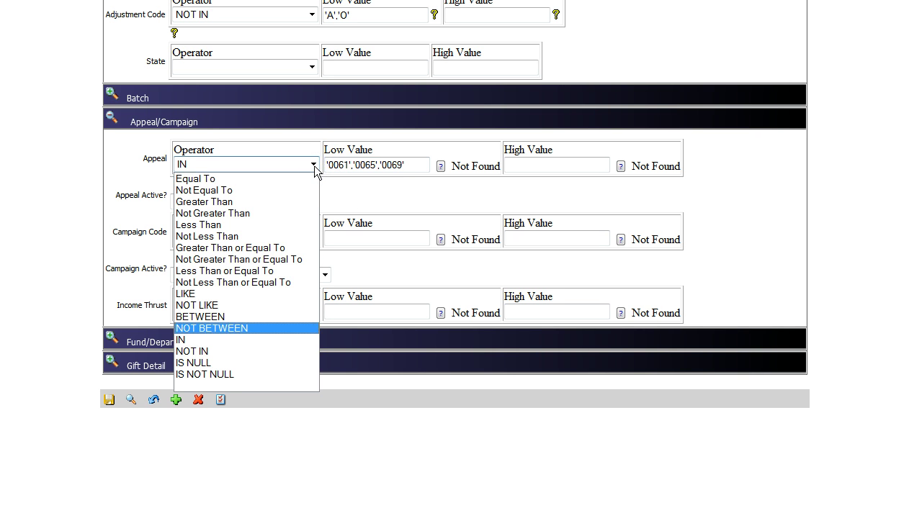
{"action": "left_click", "coordinate": [253, 352]}
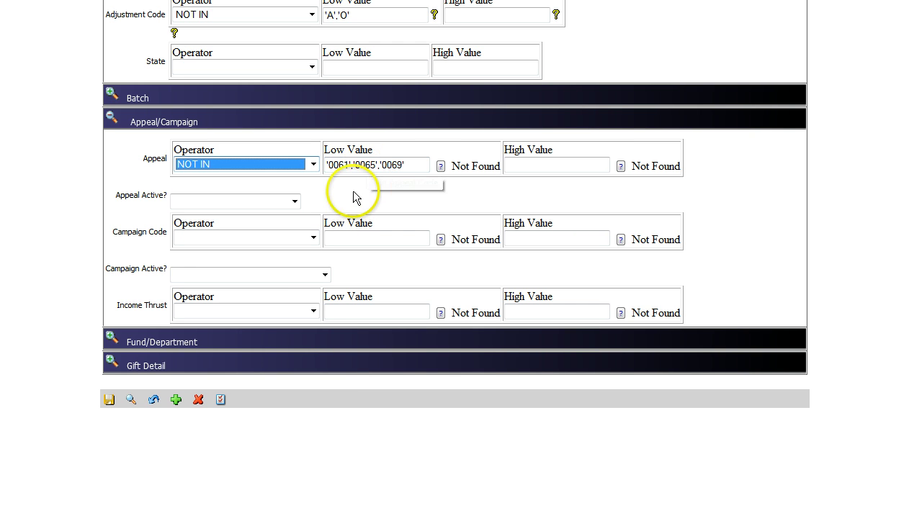
Examine the choices offered for the Appeal Active filter without selecting one
{"action": "left_click", "coordinate": [295, 201]}
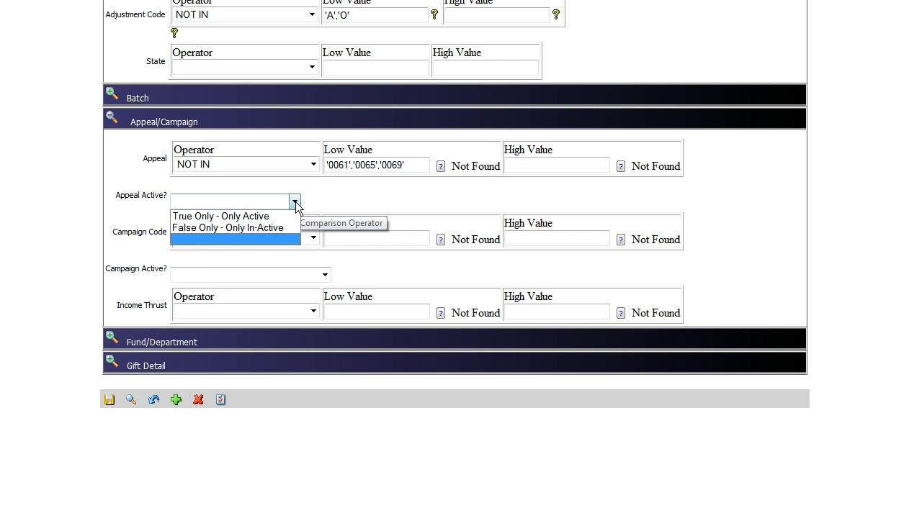
{"action": "left_click", "coordinate": [296, 204]}
{"action": "left_click", "coordinate": [341, 203]}
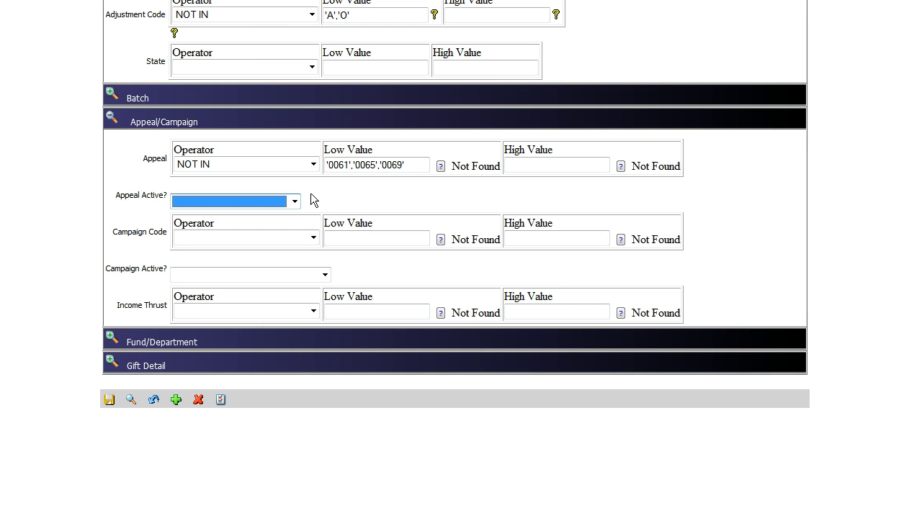
{"action": "left_click", "coordinate": [332, 203]}
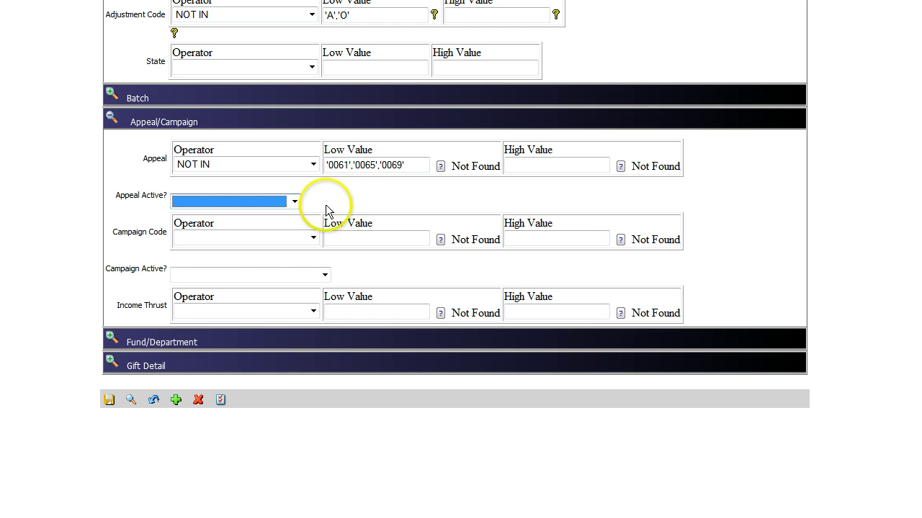
{"action": "left_click_drag", "start_coordinate": [325, 165], "coordinate": [413, 166]}
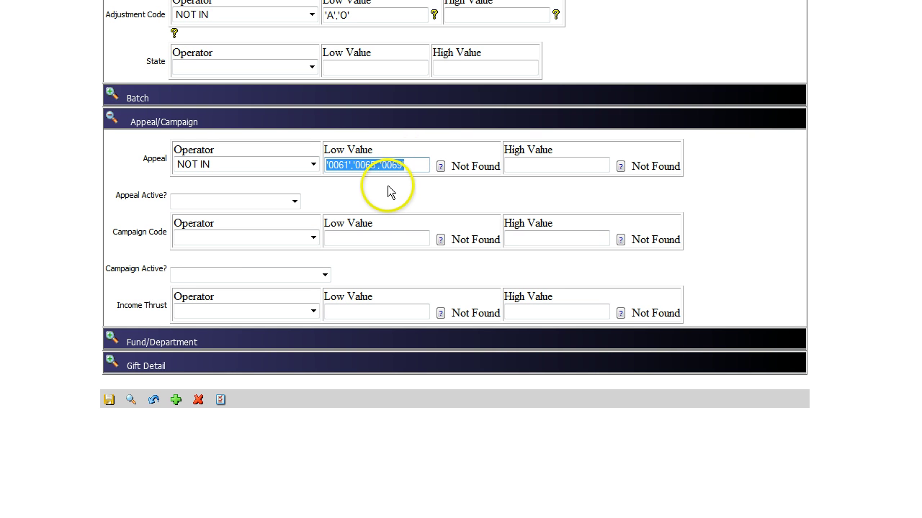
Set the Campaign Code operator to Equal To, leaving its low value empty
{"action": "left_click", "coordinate": [313, 238]}
{"action": "left_click", "coordinate": [310, 252]}
{"action": "left_click", "coordinate": [352, 237]}
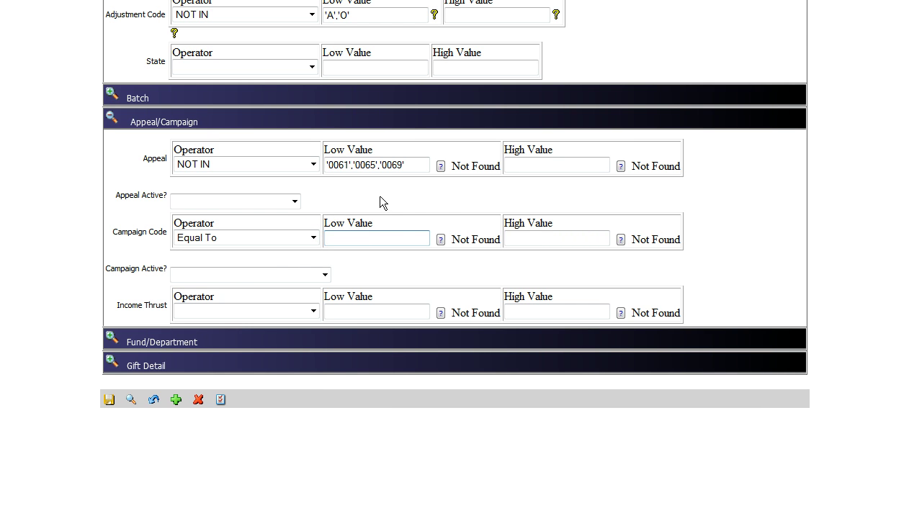
{"action": "left_click", "coordinate": [440, 241]}
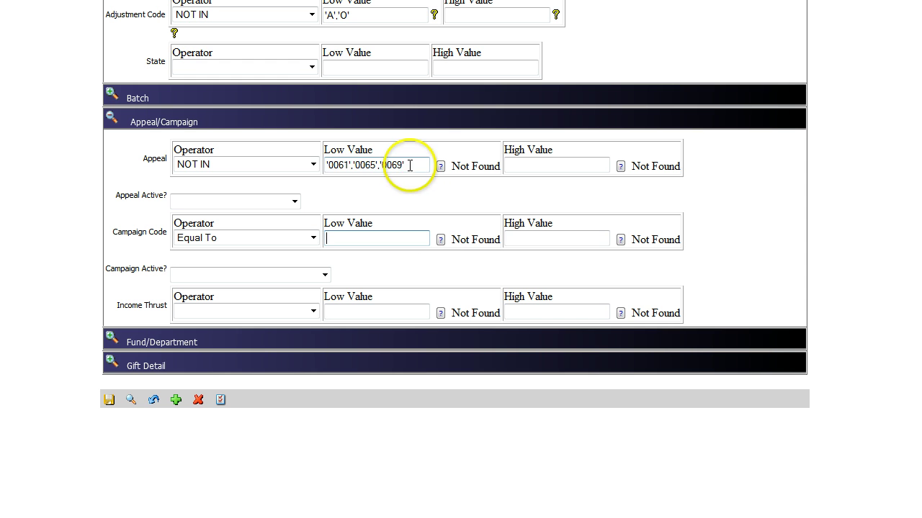
Clear the Appeal filter by deleting its low value and setting its operator to blank
{"action": "left_click_drag", "start_coordinate": [406, 165], "coordinate": [312, 164]}
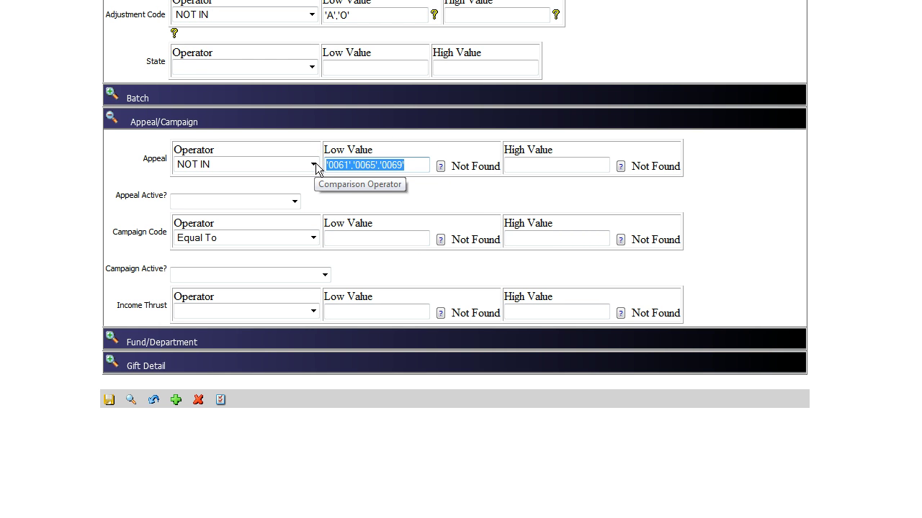
{"action": "key", "text": "Delete"}
{"action": "left_click", "coordinate": [314, 165]}
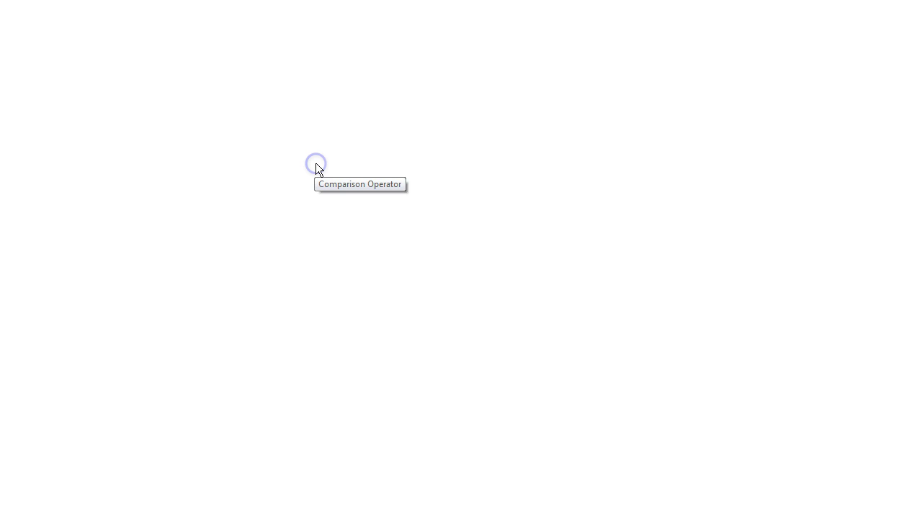
{"action": "left_click", "coordinate": [315, 164]}
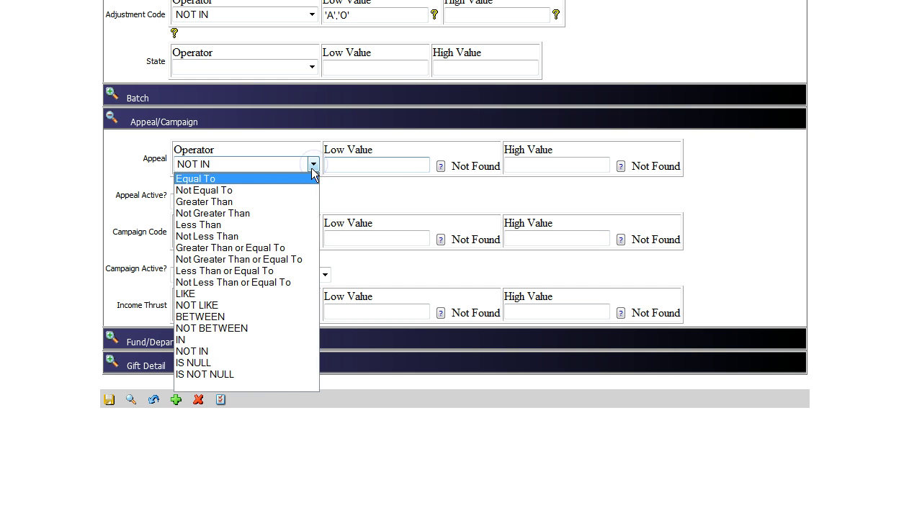
{"action": "key", "text": "Down"}
{"action": "key", "text": "Down"}
{"action": "key", "text": "Down"}
{"action": "left_click", "coordinate": [267, 387]}
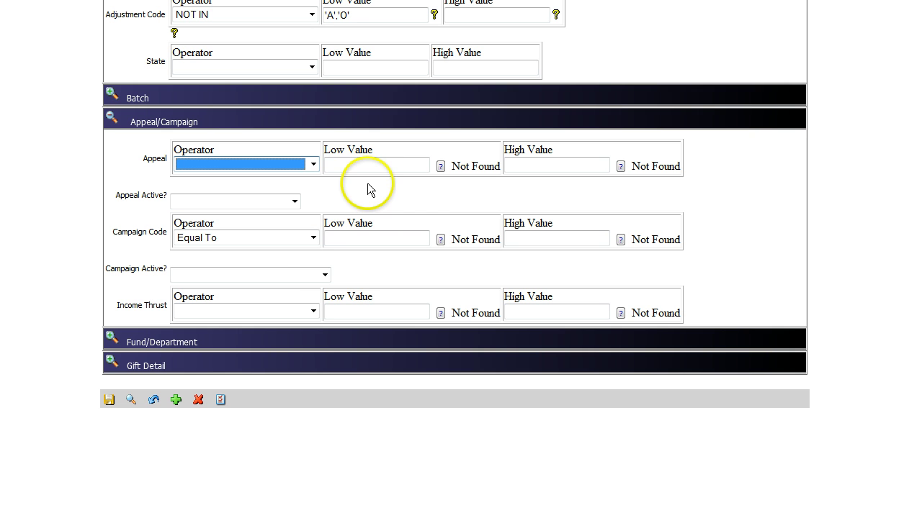
Reset the Campaign Code operator to blank and collapse the Appeal/Campaign section
{"action": "left_click", "coordinate": [324, 276]}
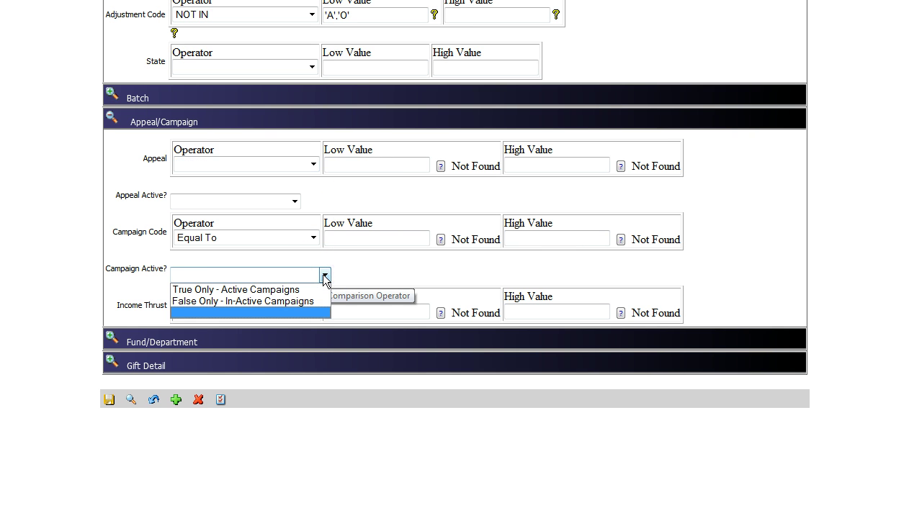
{"action": "left_click", "coordinate": [304, 246]}
{"action": "left_click", "coordinate": [315, 239]}
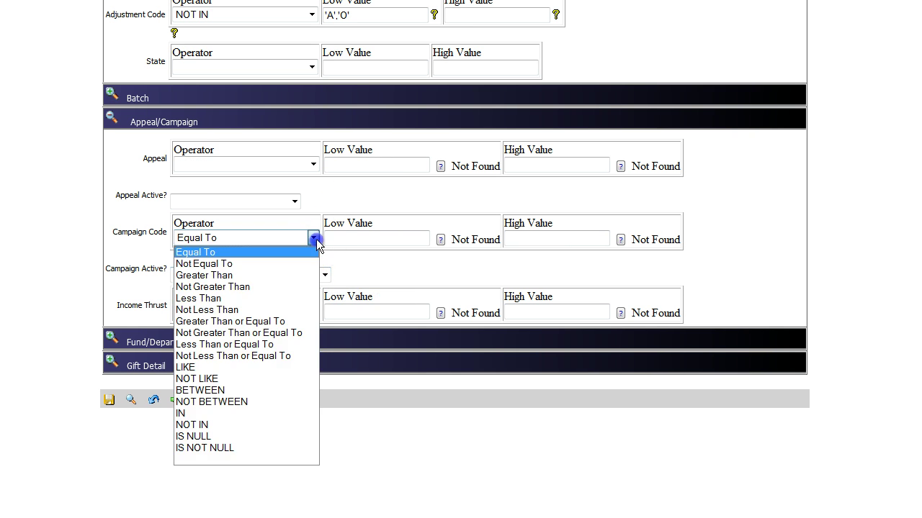
{"action": "left_click", "coordinate": [309, 460]}
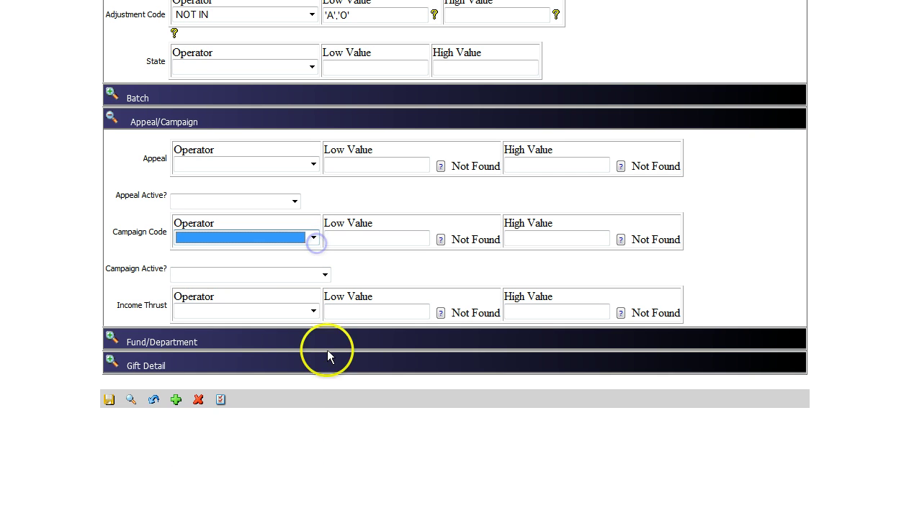
{"action": "left_click", "coordinate": [334, 254]}
{"action": "left_click", "coordinate": [111, 116]}
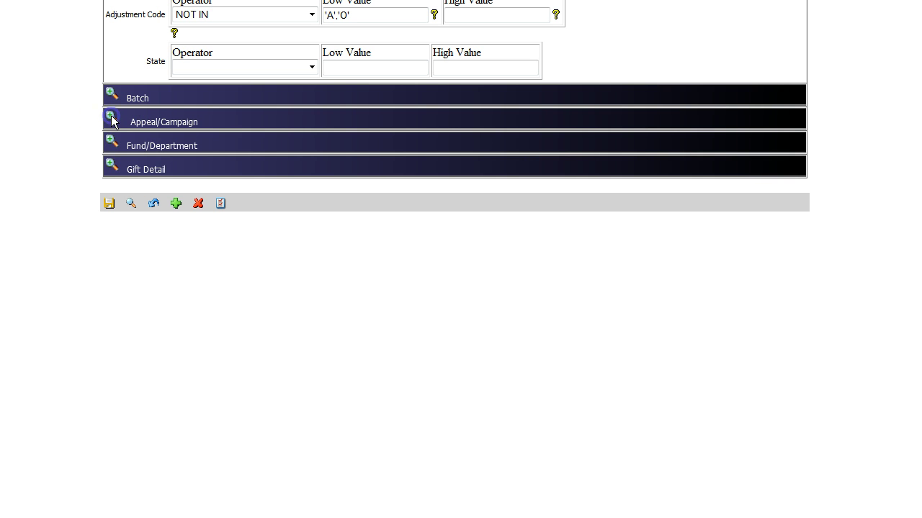
Expand the Fund/Department section and examine the Fund operator choices, leaving the operator and low value blank
{"action": "left_click", "coordinate": [112, 139]}
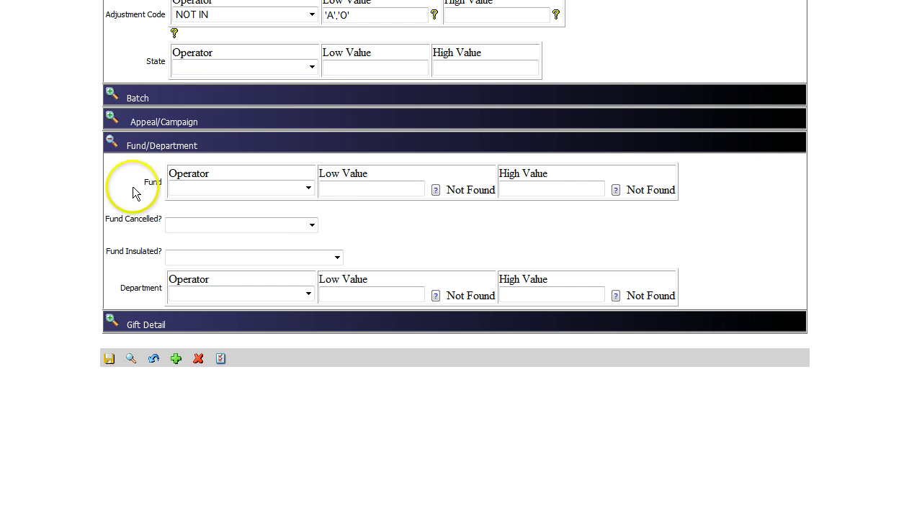
{"action": "left_click", "coordinate": [308, 192]}
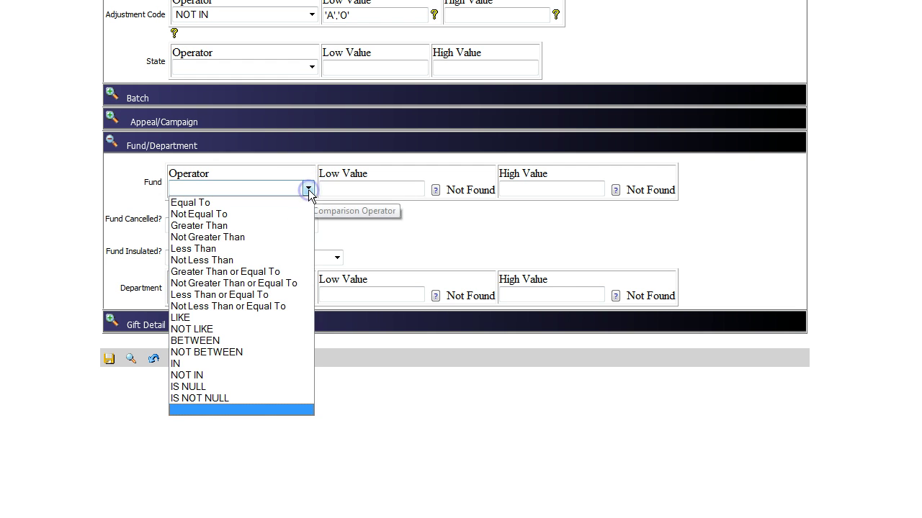
{"action": "left_click", "coordinate": [307, 191]}
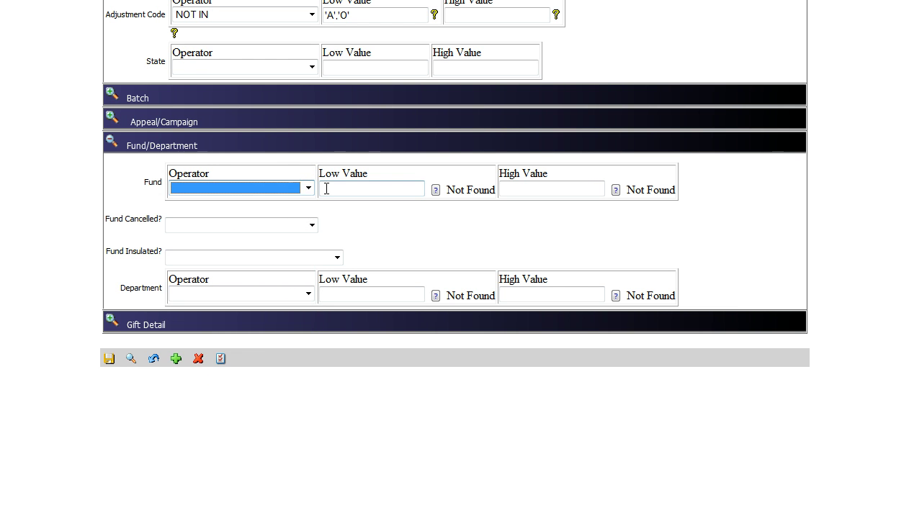
{"action": "left_click", "coordinate": [326, 190]}
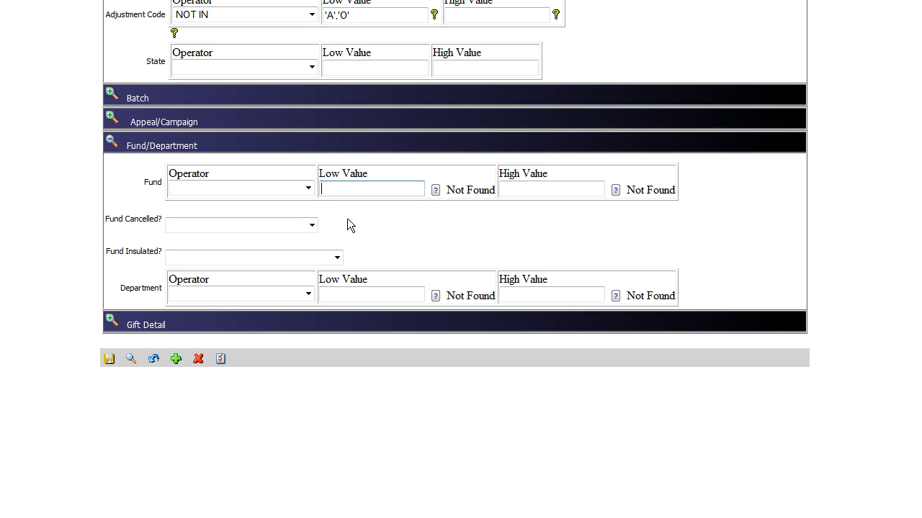
Examine the choices offered for the Fund Cancelled? filter without selecting one
{"action": "left_click", "coordinate": [311, 225]}
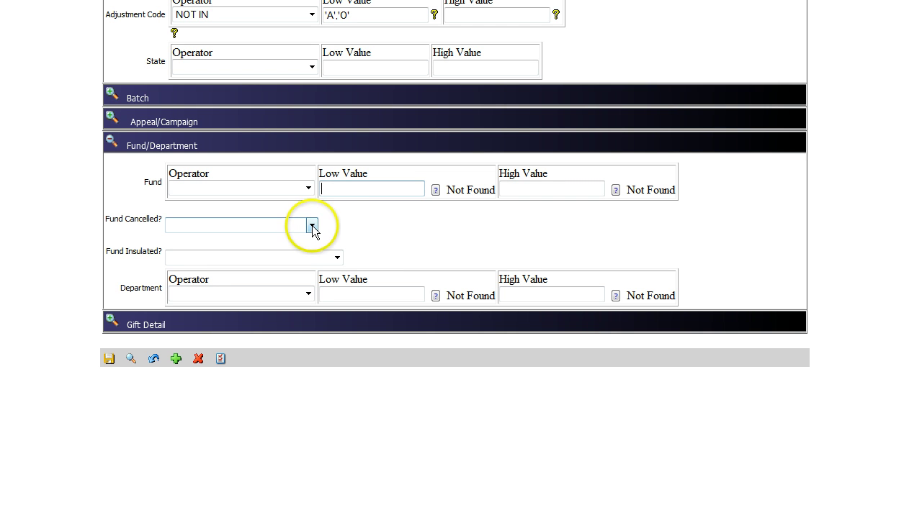
{"action": "left_click", "coordinate": [312, 226]}
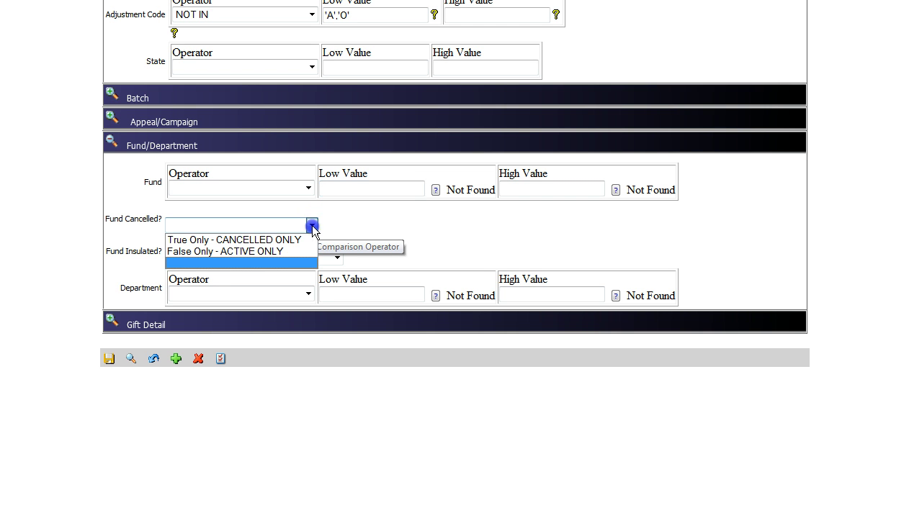
{"action": "left_click", "coordinate": [312, 225]}
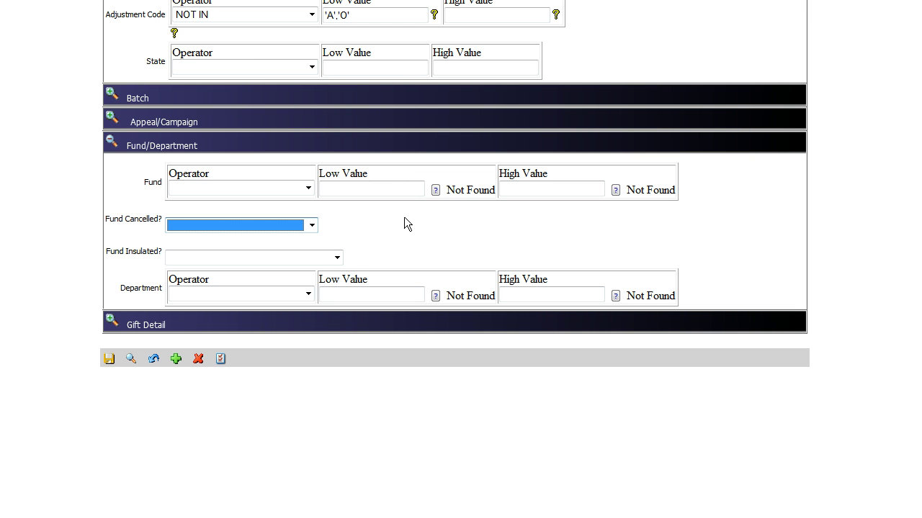
{"action": "left_click", "coordinate": [345, 191]}
Try the Fund Insulated? filter with True Only - INSULATED ONLY and with False Only - NOT INSULATED ONLY
{"action": "left_click", "coordinate": [337, 257]}
{"action": "left_click", "coordinate": [335, 272]}
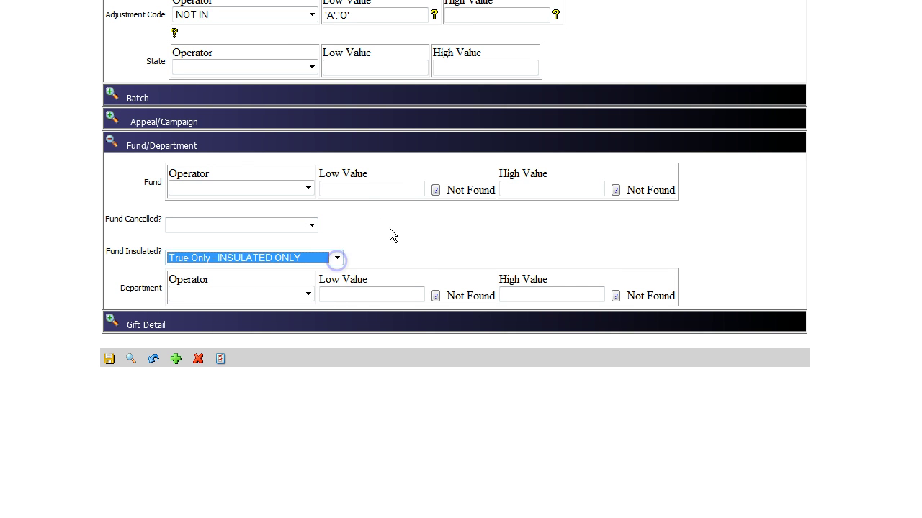
{"action": "left_click", "coordinate": [337, 258]}
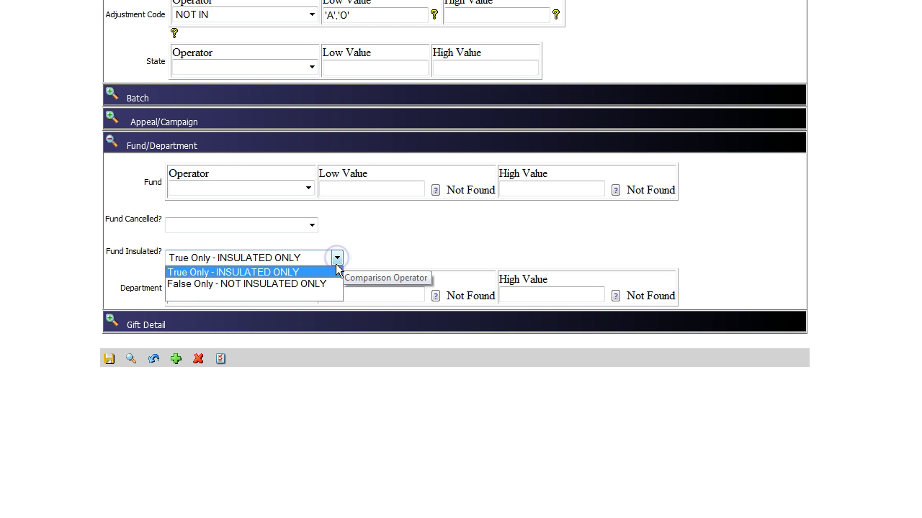
{"action": "key", "text": "Down"}
{"action": "left_click", "coordinate": [355, 231]}
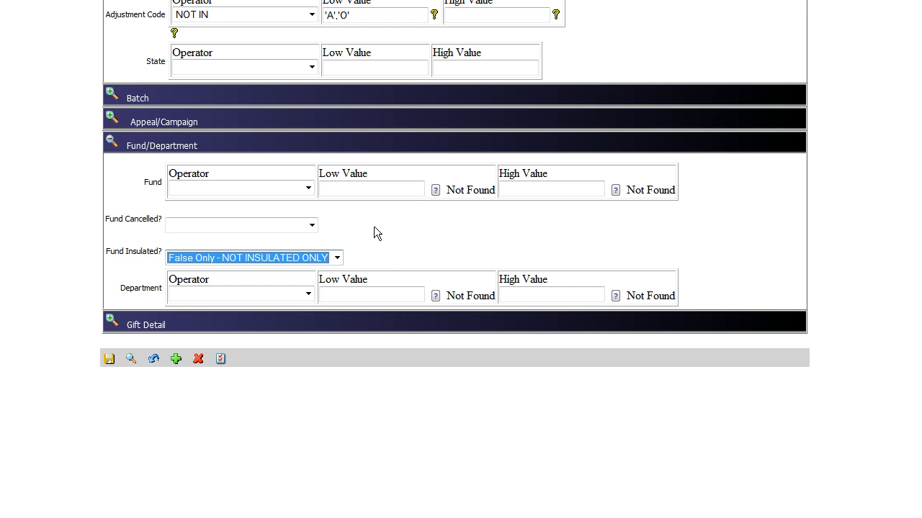
{"action": "left_click", "coordinate": [378, 239]}
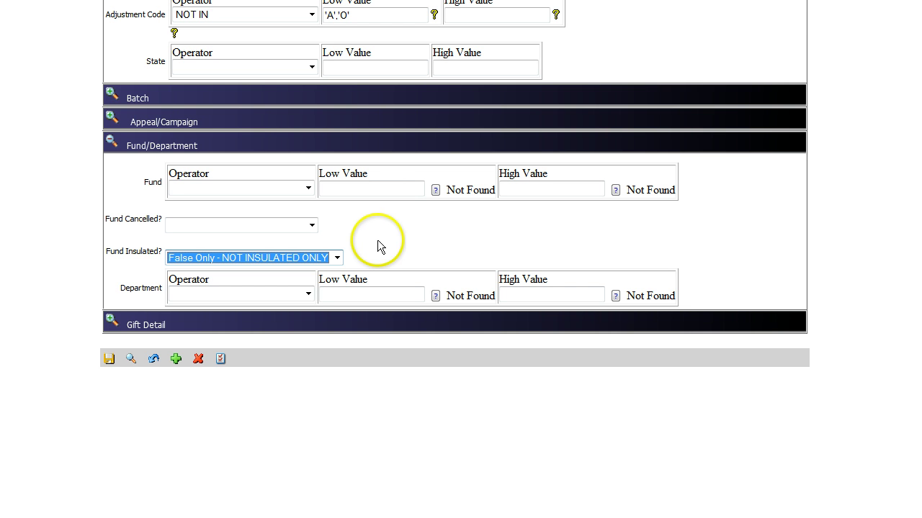
Reset the Fund Insulated? filter to blank and collapse the Fund/Department section
{"action": "left_click", "coordinate": [337, 257]}
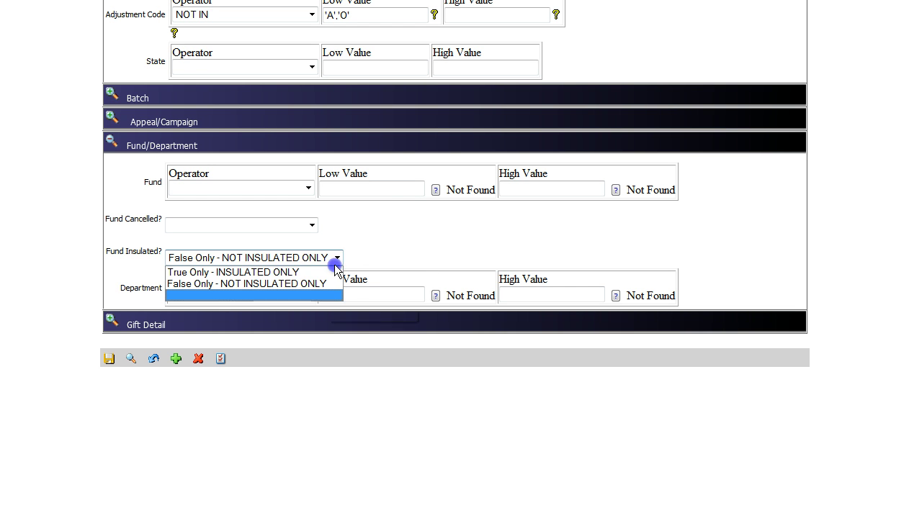
{"action": "left_click", "coordinate": [336, 265]}
{"action": "left_click", "coordinate": [374, 230]}
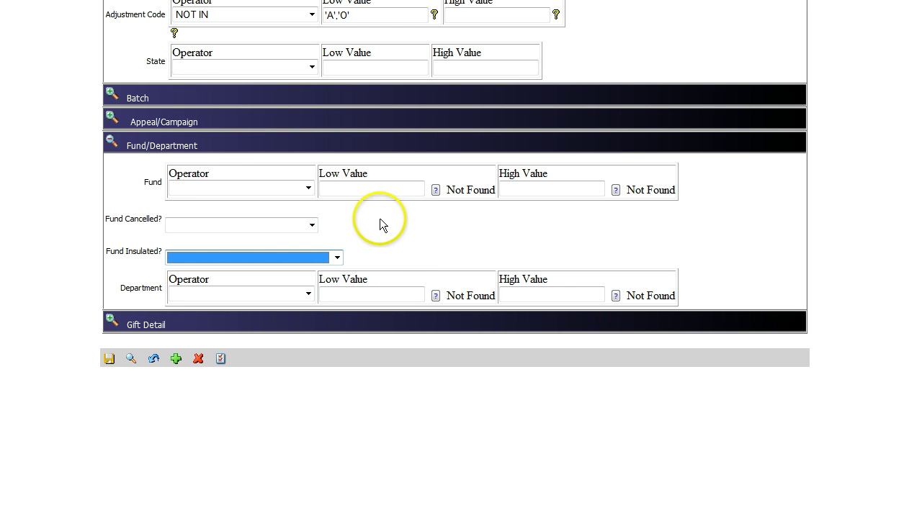
{"action": "left_click", "coordinate": [112, 141]}
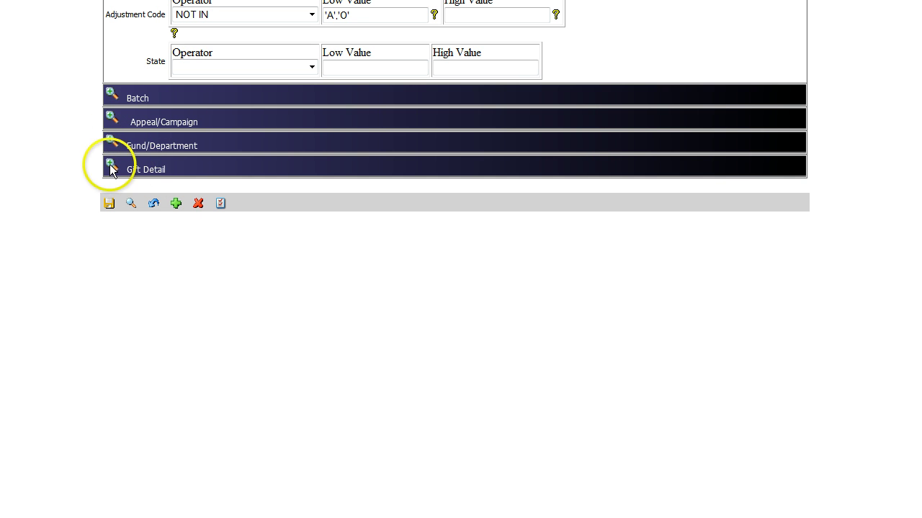
Expand the Gift Detail section and set the Amount filter to Equal To with a low value of 50
{"action": "left_click", "coordinate": [111, 166]}
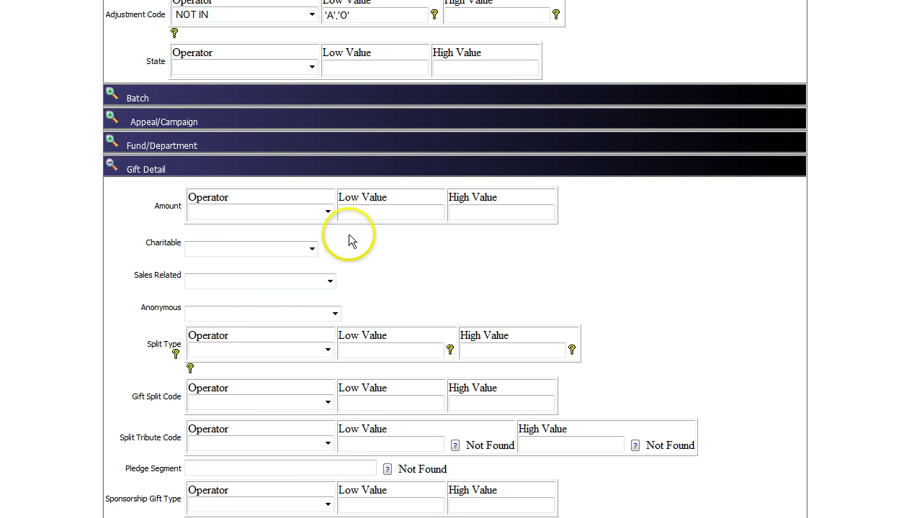
{"action": "left_click", "coordinate": [327, 211]}
{"action": "left_click", "coordinate": [320, 224]}
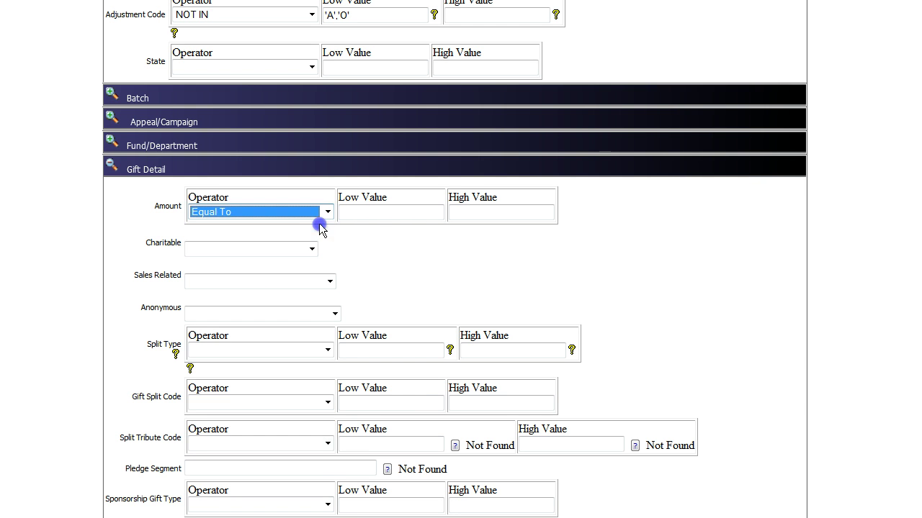
{"action": "left_click", "coordinate": [356, 214]}
{"action": "type", "text": "50"}
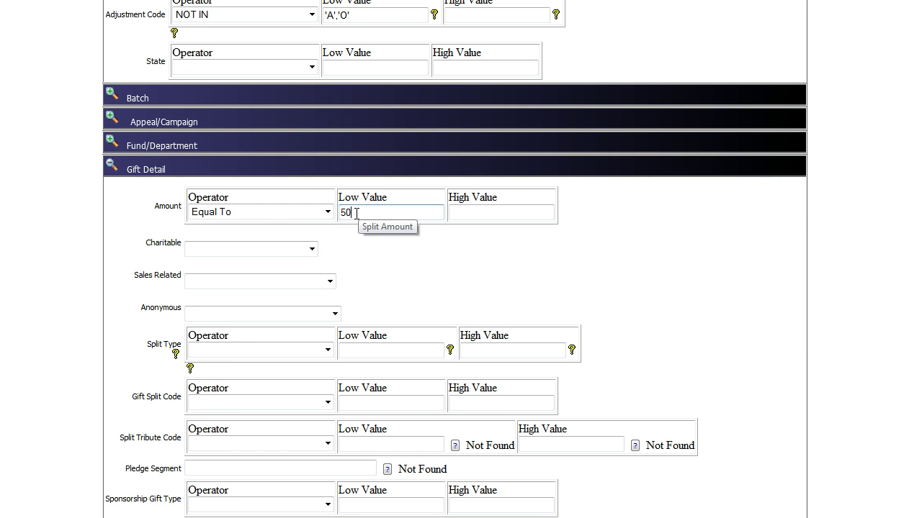
Change the Amount filter's operator to Greater Than
{"action": "left_click", "coordinate": [328, 212]}
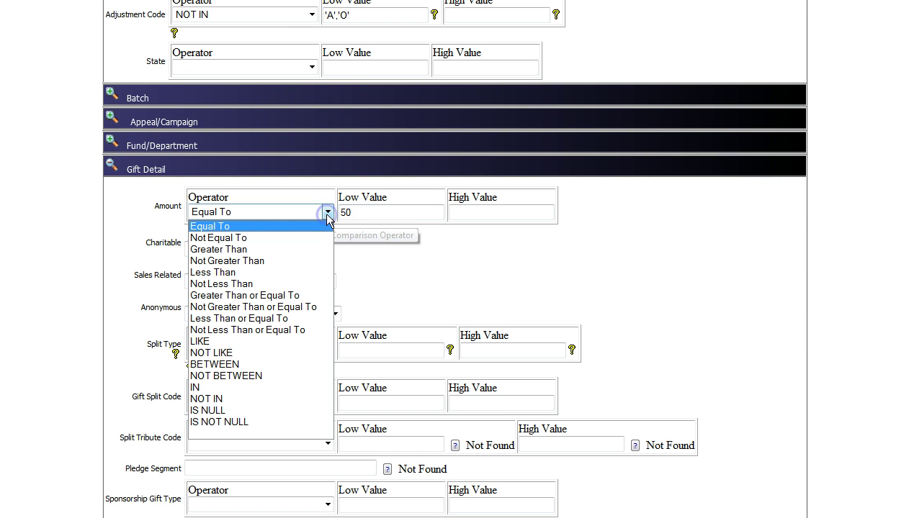
{"action": "key", "text": "Down"}
{"action": "key", "text": "Down"}
{"action": "key", "text": "Down"}
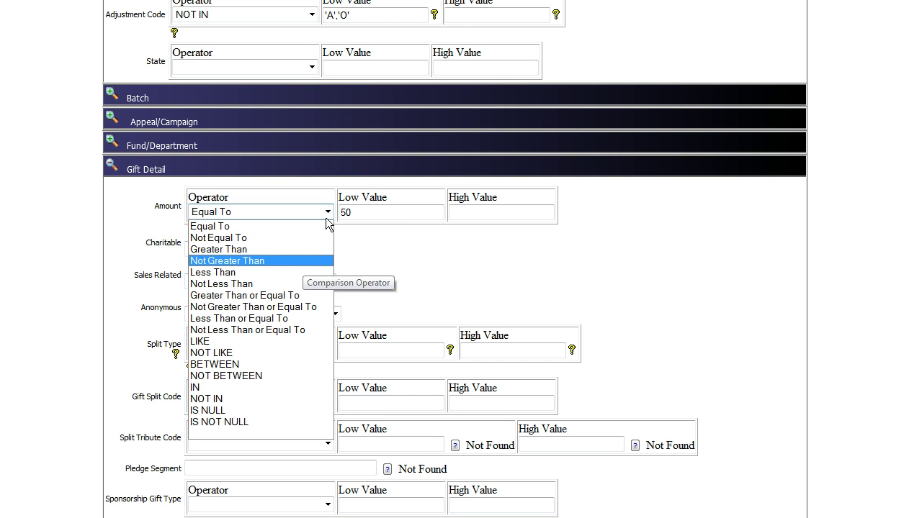
{"action": "key", "text": "Up"}
{"action": "left_click", "coordinate": [368, 245]}
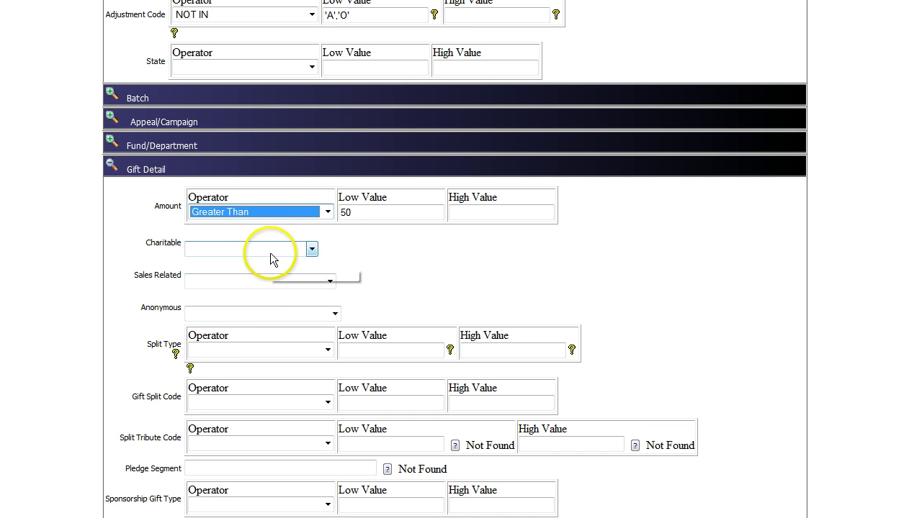
Clear the Amount filter by setting its operator to blank and deleting its low value
{"action": "left_click", "coordinate": [327, 212]}
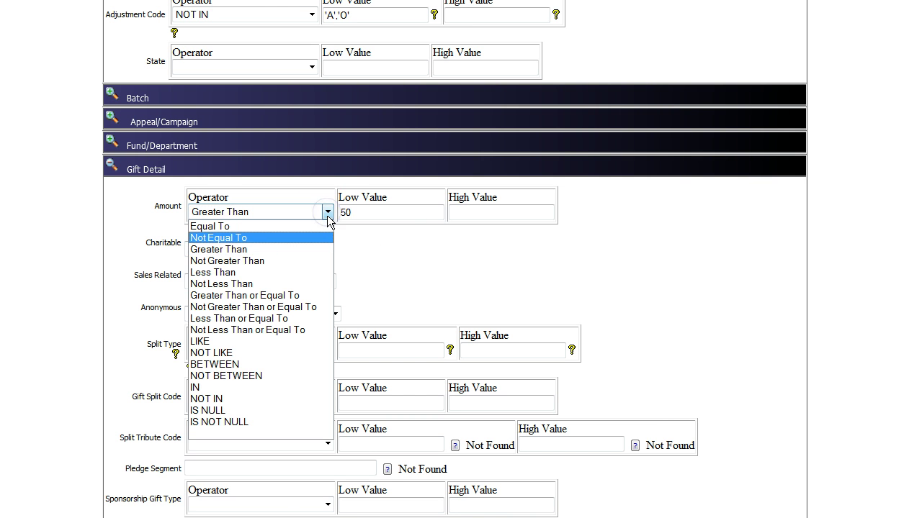
{"action": "left_click", "coordinate": [267, 434]}
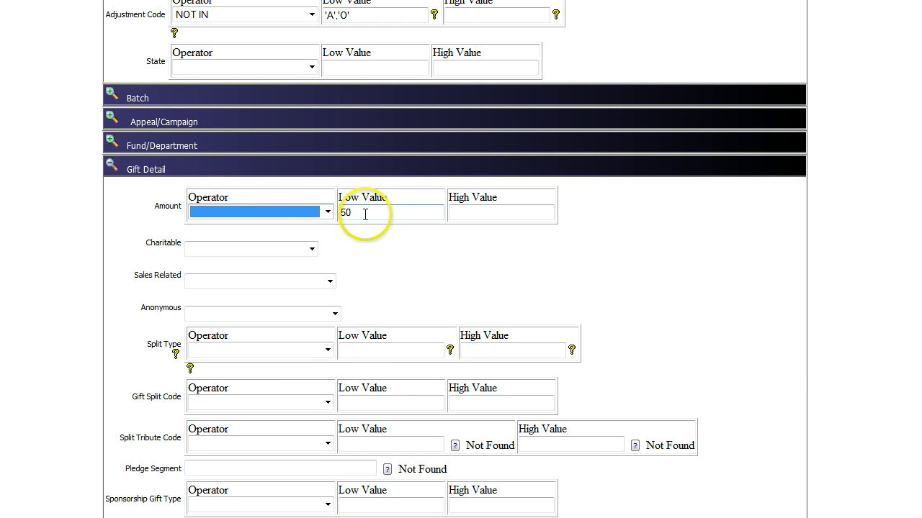
{"action": "left_click_drag", "start_coordinate": [365, 214], "coordinate": [337, 211]}
{"action": "key", "text": "Delete"}
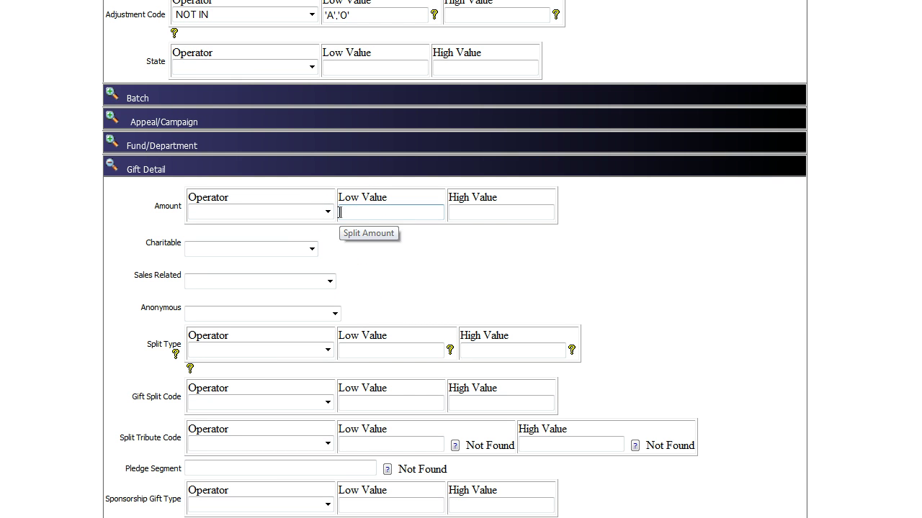
Examine the choices offered for the Charitable and Sales Related filters without selecting any
{"action": "left_click", "coordinate": [243, 255]}
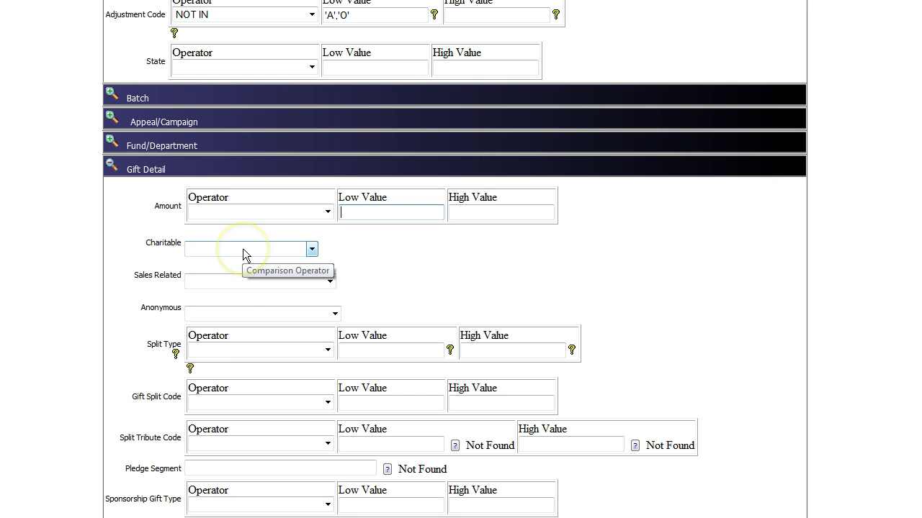
{"action": "left_click", "coordinate": [238, 284]}
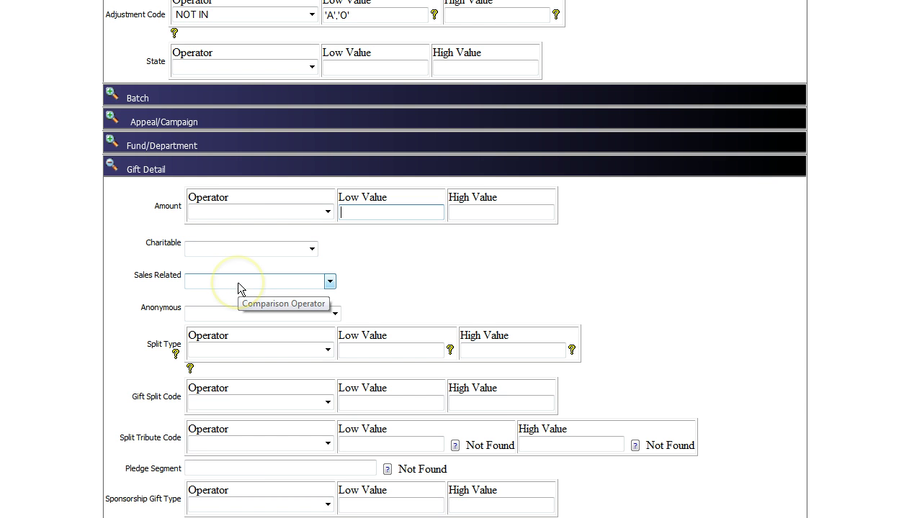
{"action": "left_click", "coordinate": [311, 250]}
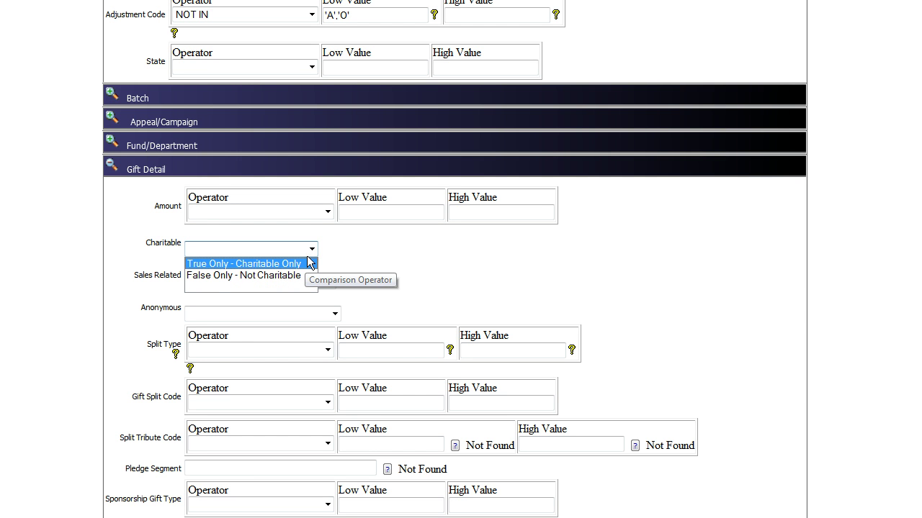
{"action": "left_click", "coordinate": [333, 247]}
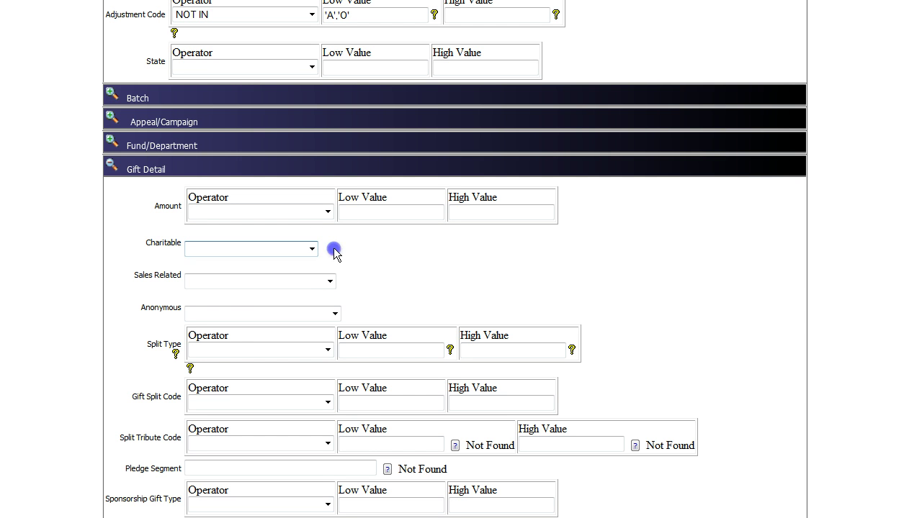
{"action": "left_click", "coordinate": [325, 281]}
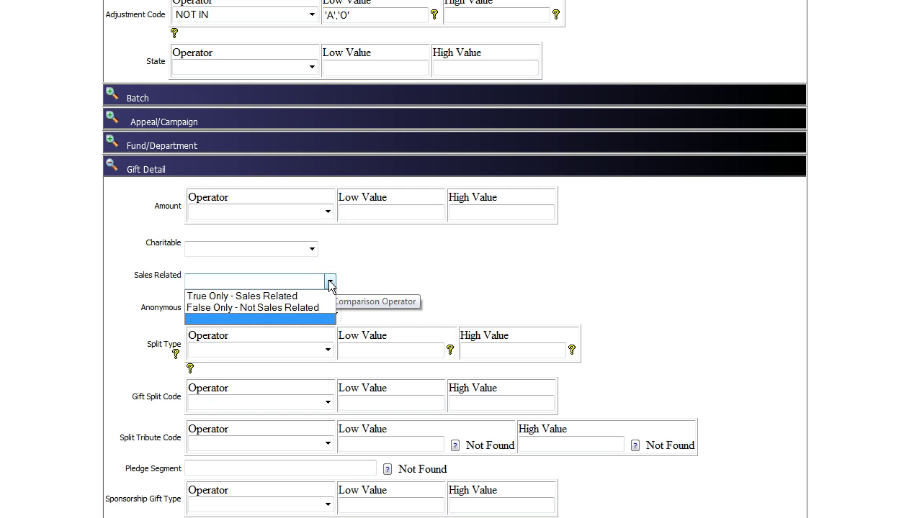
{"action": "left_click", "coordinate": [339, 259]}
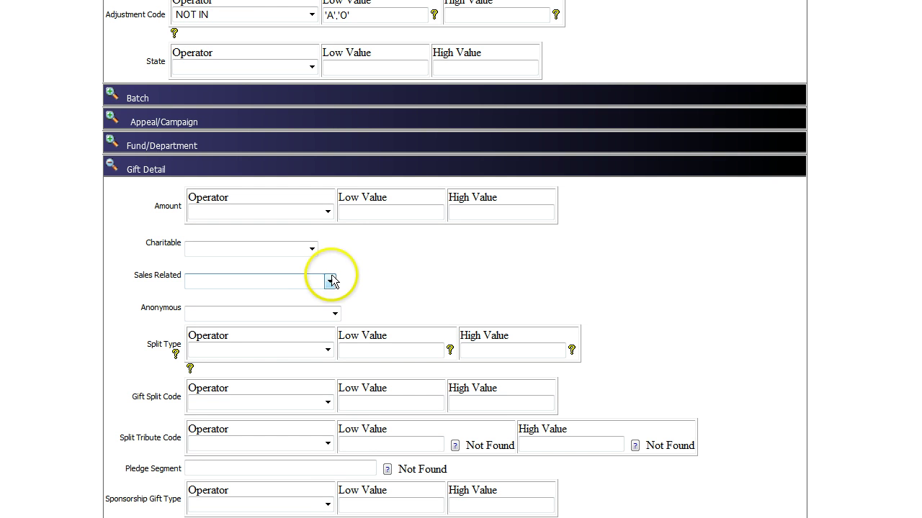
{"action": "left_click", "coordinate": [390, 256]}
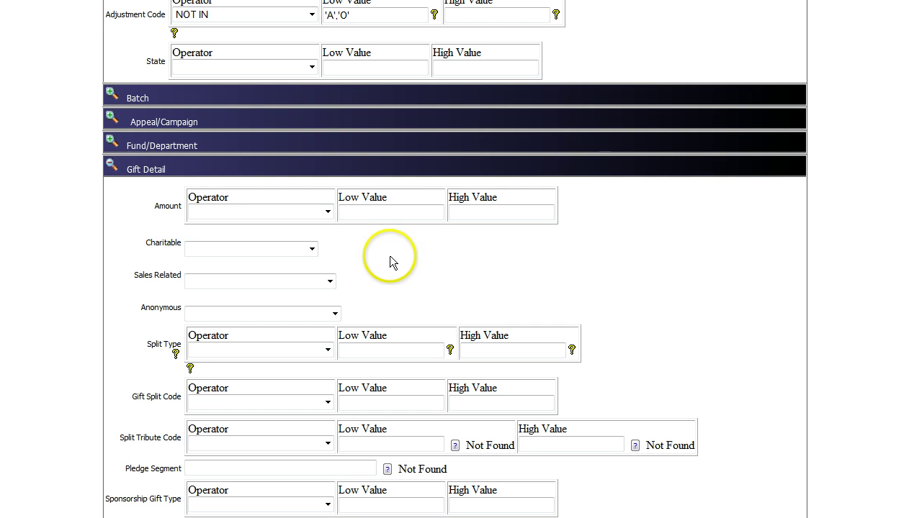